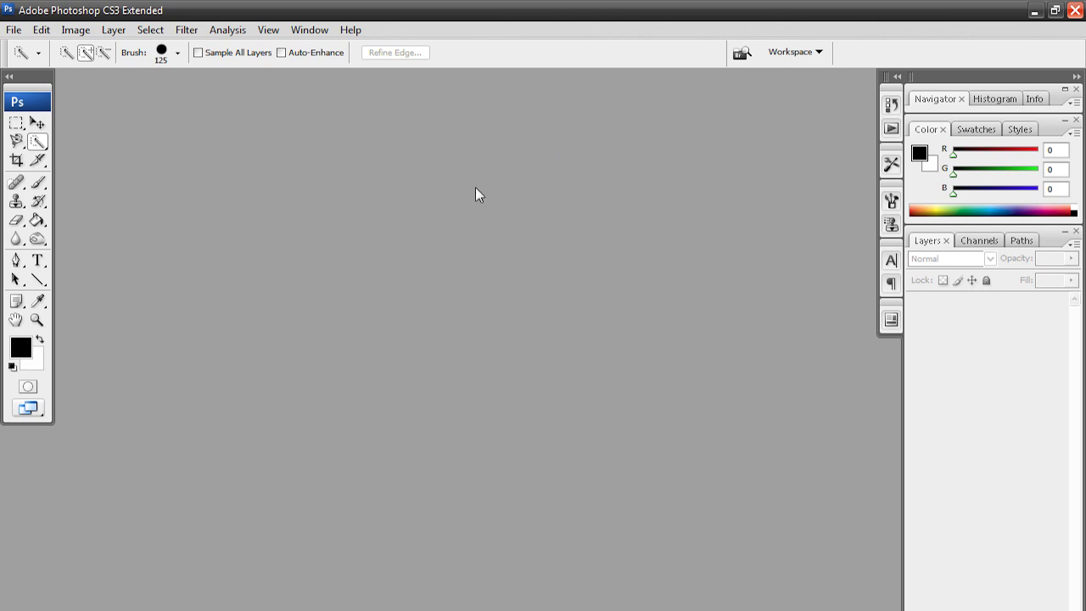
# Open the kaka.jpg soccer player photo.
pyautogui.click(14, 29)
pyautogui.click(25, 65)
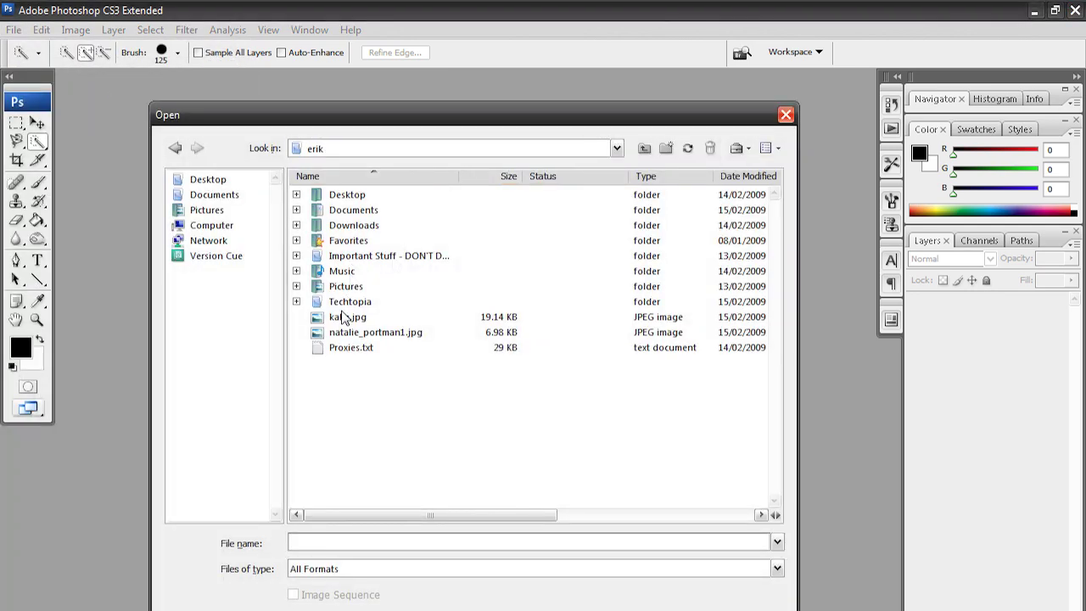
pyautogui.doubleClick(343, 316)
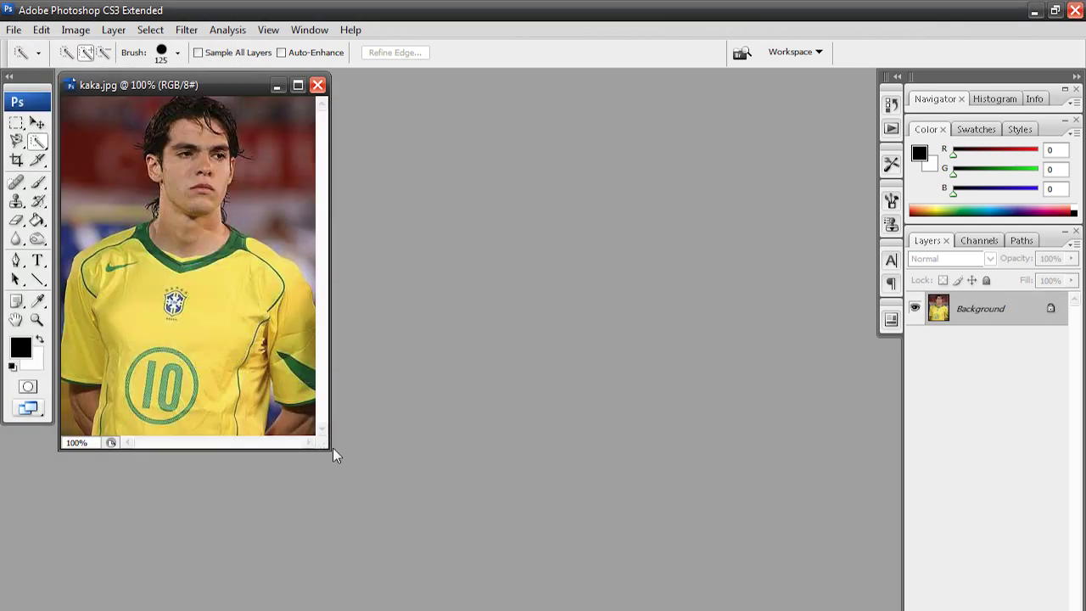
# Enlarge the document window and duplicate the Background layer as Background copy.
pyautogui.moveTo(333, 450); pyautogui.dragTo(618, 468)
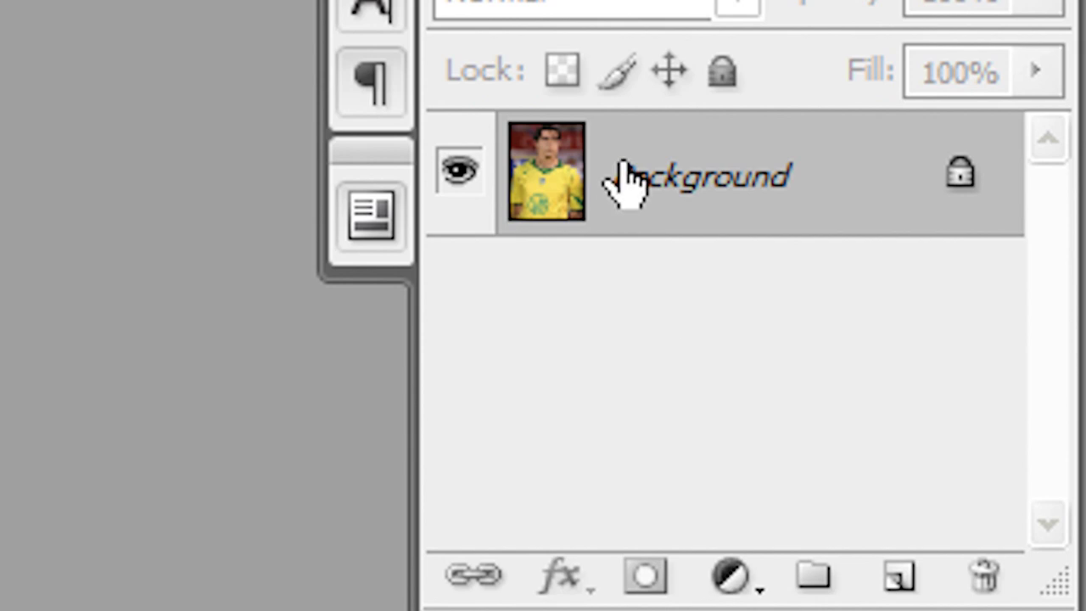
pyautogui.moveTo(626, 182); pyautogui.dragTo(904, 582)
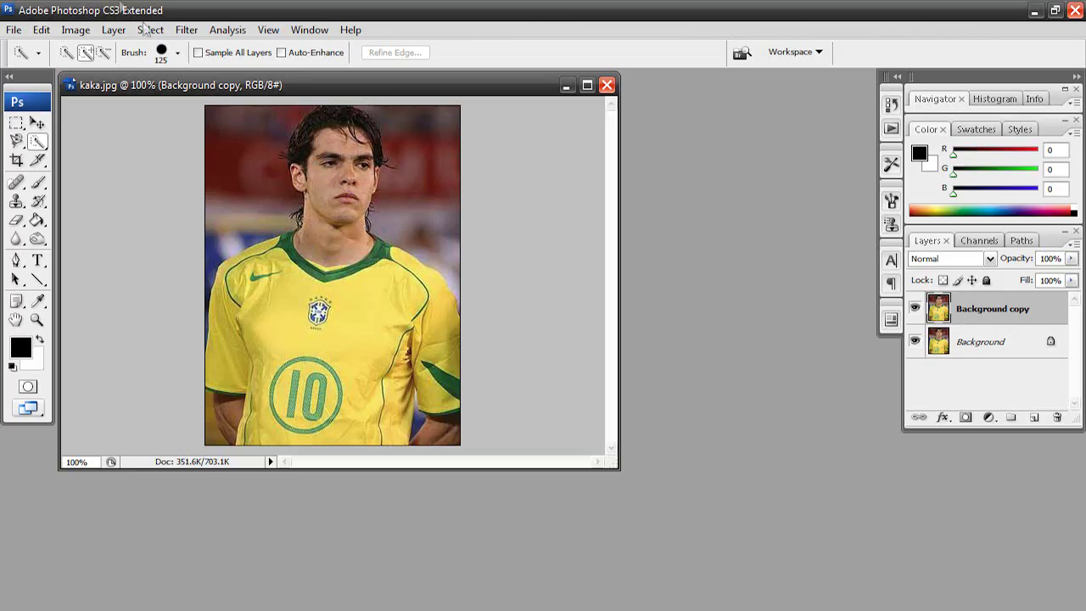
pyautogui.click(75, 30)
# Desaturate Background copy and duplicate it as Background copy 2.
pyautogui.moveTo(101, 73)
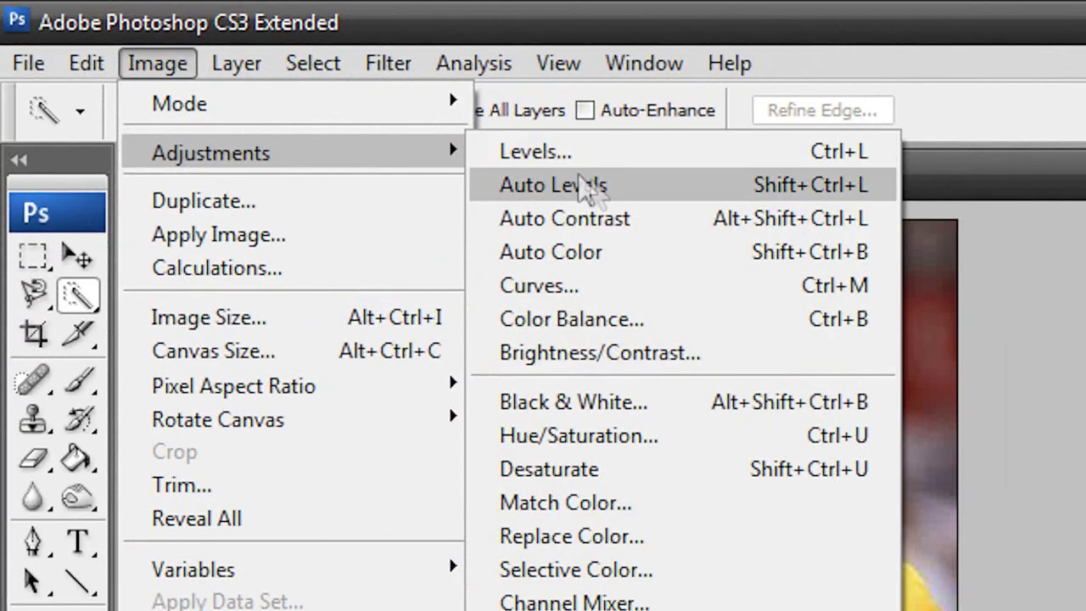
pyautogui.click(606, 472)
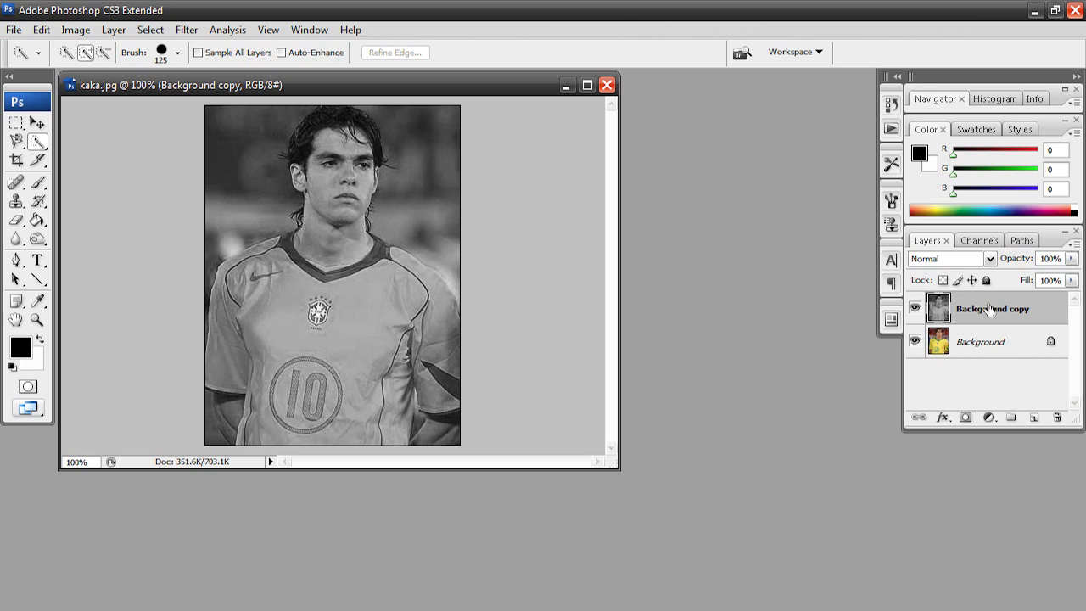
pyautogui.moveTo(984, 312); pyautogui.dragTo(954, 310)
pyautogui.hotkey('ctrl', 'j')
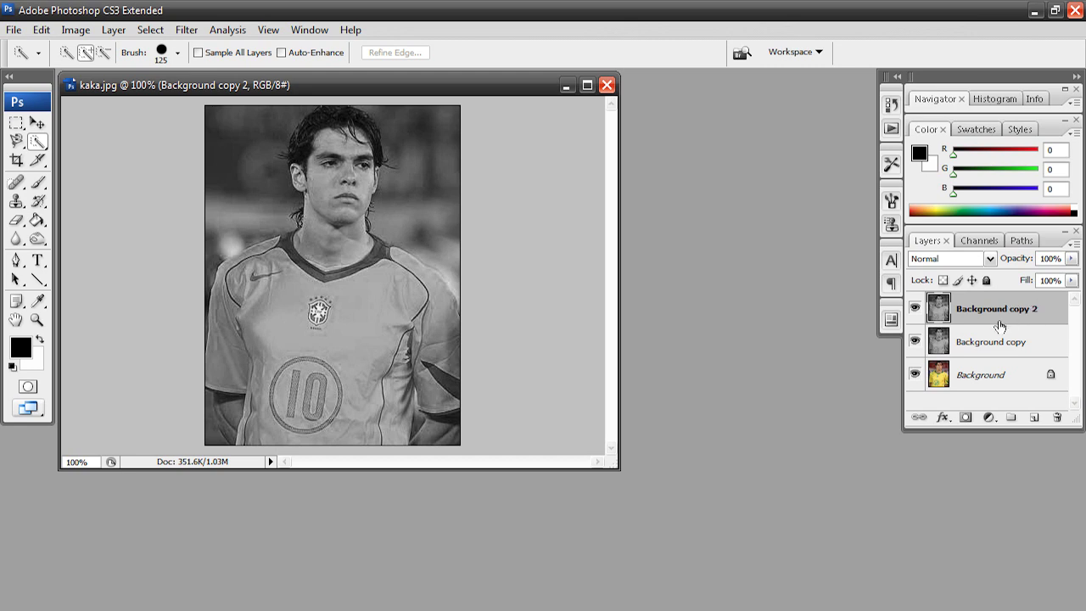
# Make Background copy 2 the active layer.
pyautogui.click(987, 377)
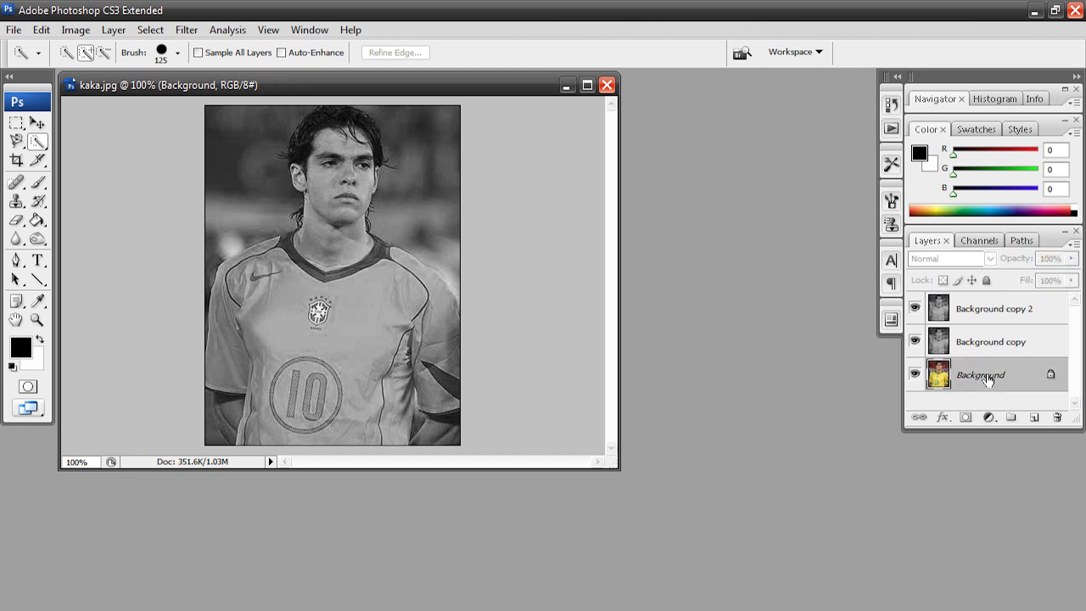
pyautogui.click(969, 348)
pyautogui.click(986, 316)
pyautogui.click(980, 340)
pyautogui.click(980, 323)
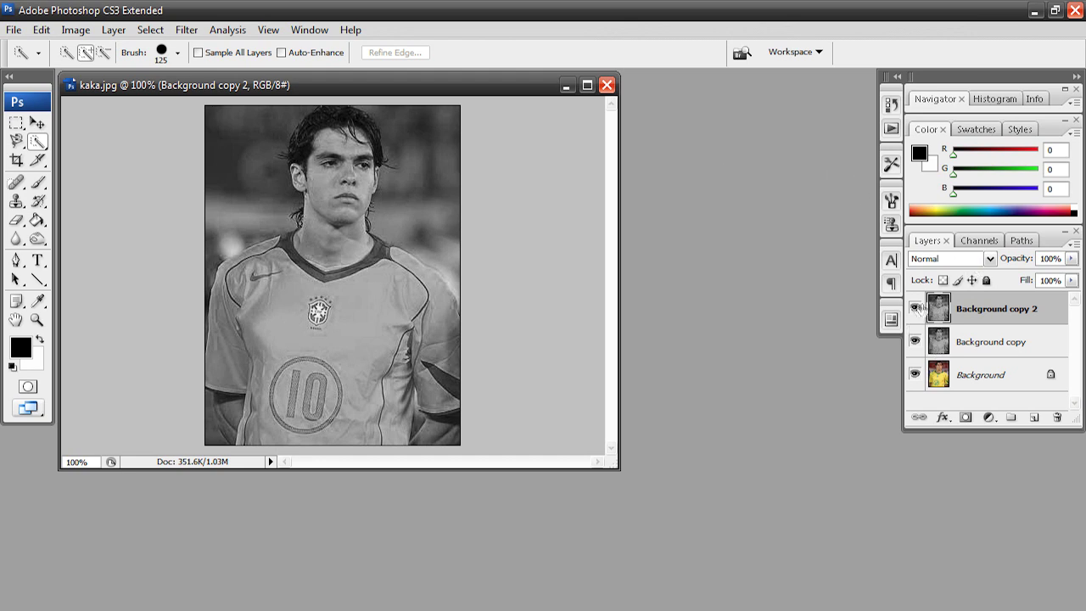
# Invert Background copy 2 with Ctrl+I, turning the greyscale photo into a negative.
pyautogui.hotkey('ctrl', 'i')
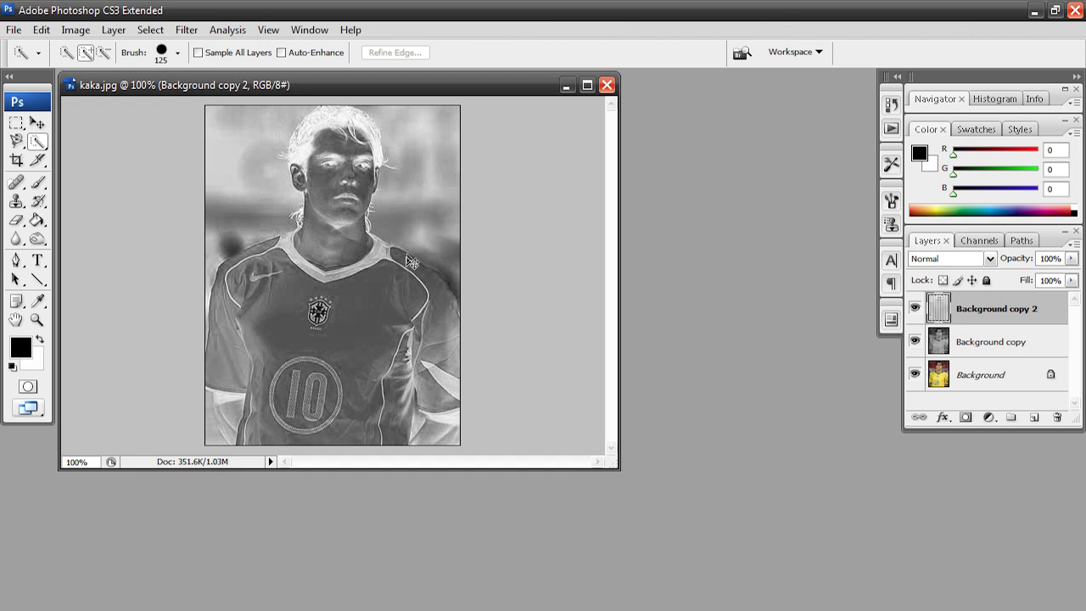
pyautogui.hotkey('ctrl', 'i')
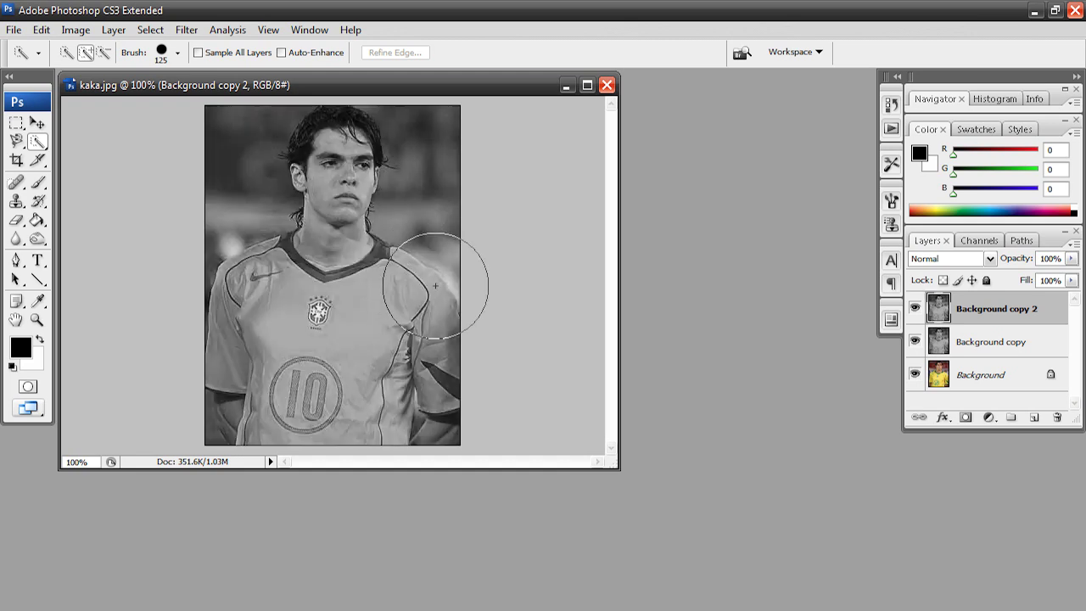
pyautogui.hotkey('ctrl', 'i')
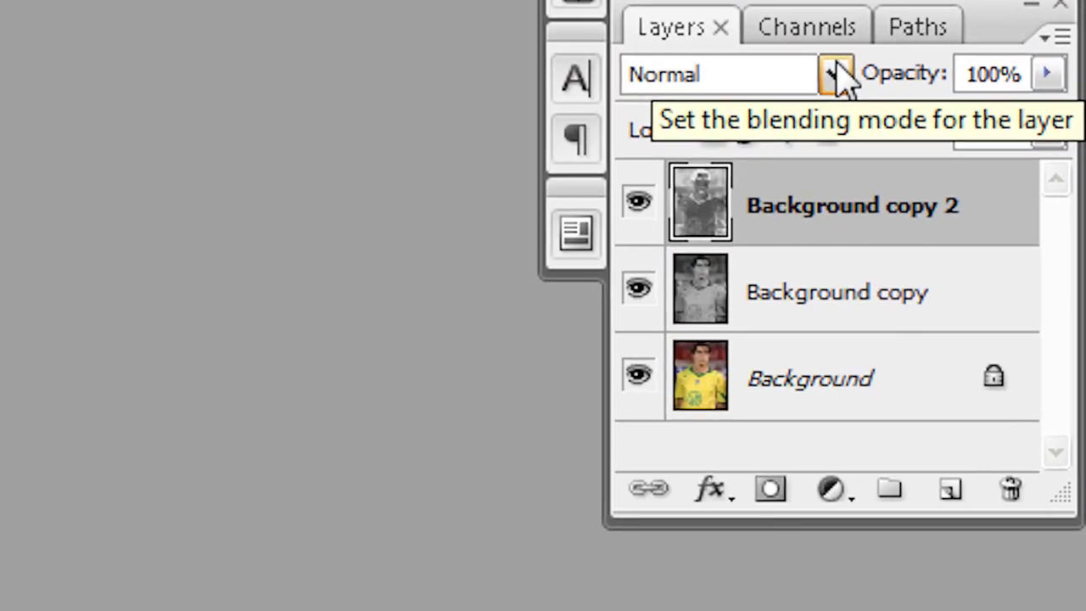
pyautogui.click(836, 75)
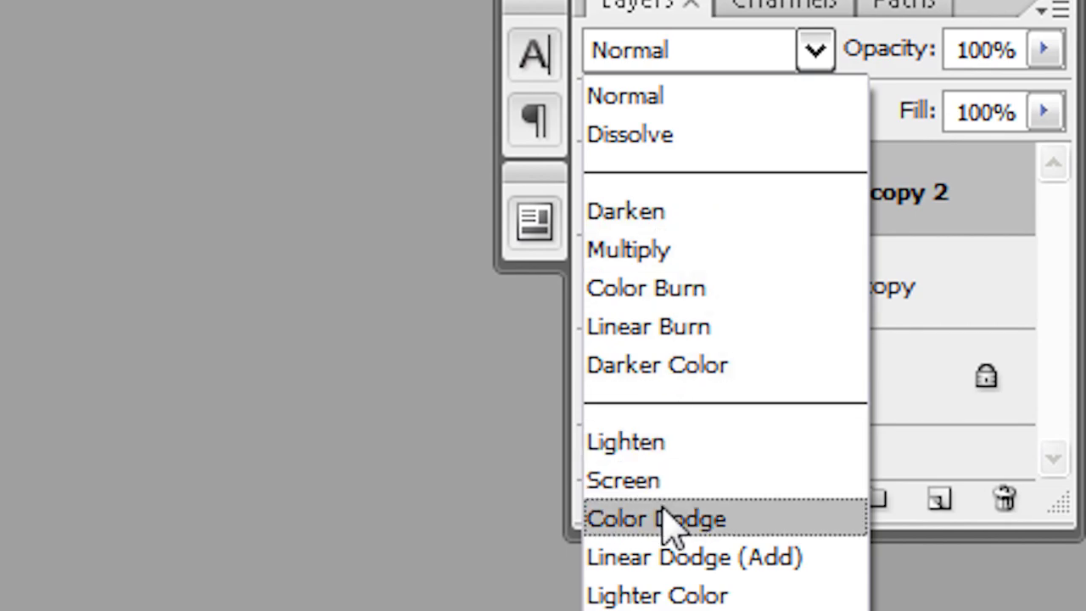
# Set Background copy 2's blending mode to Color Dodge.
pyautogui.click(666, 519)
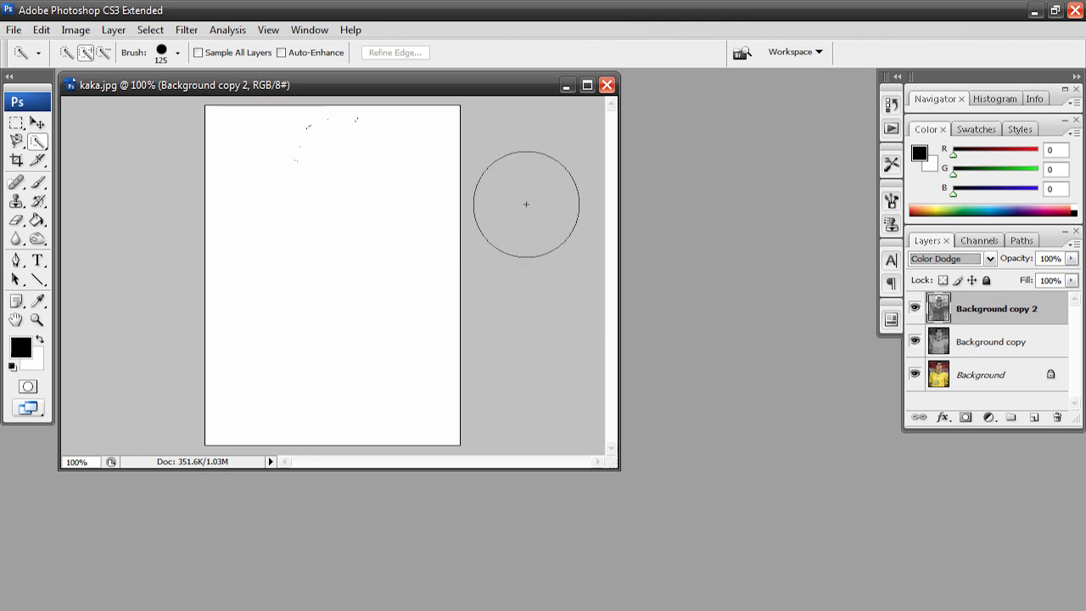
# Try a Motion Blur with a larger Distance on the top layer, then cancel it.
pyautogui.click(195, 29)
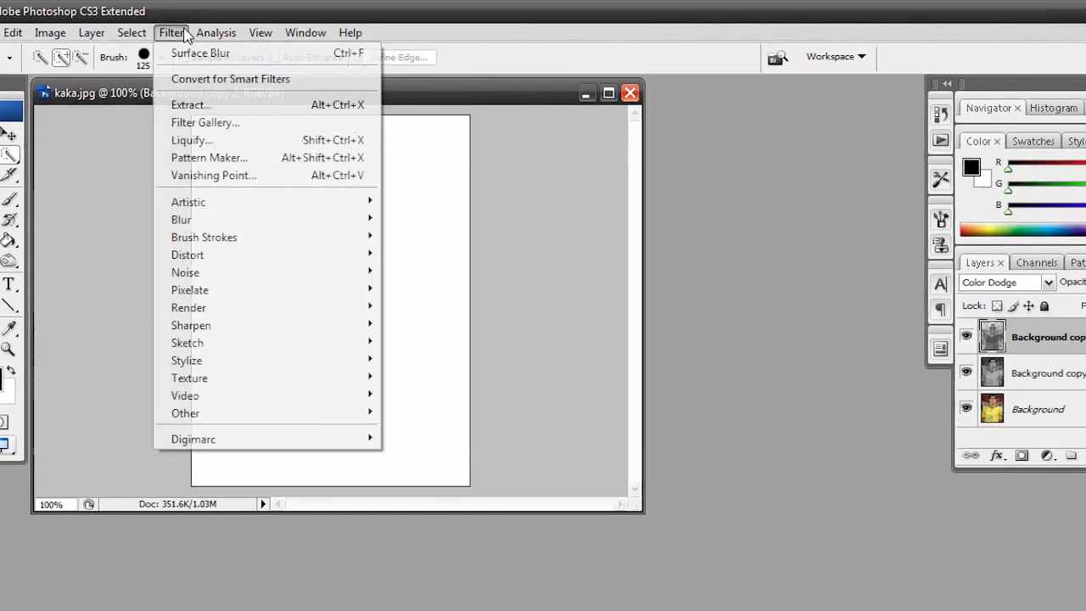
pyautogui.moveTo(212, 222)
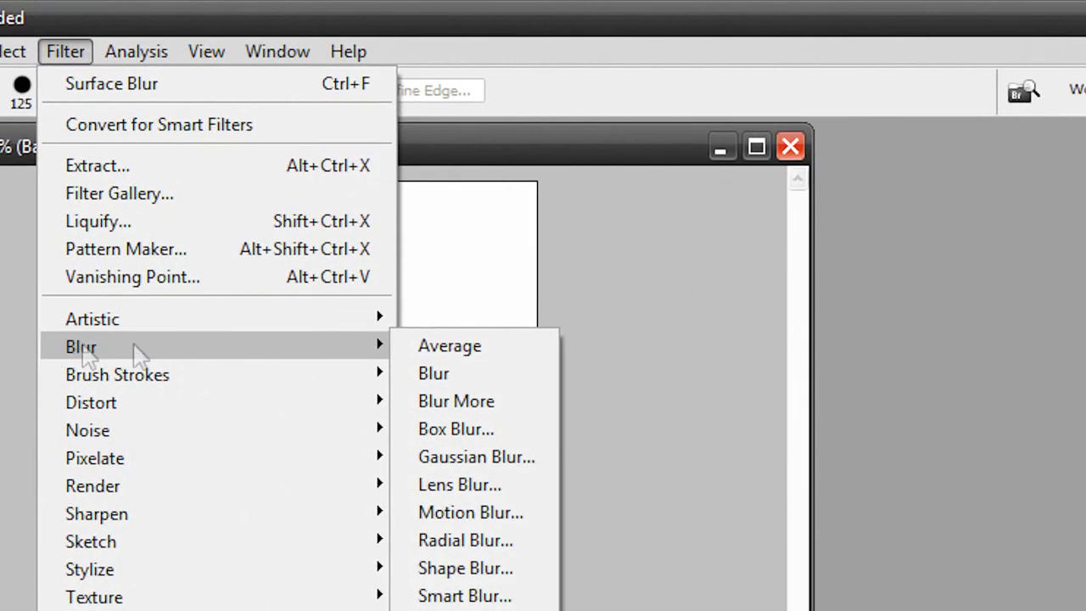
pyautogui.click(478, 514)
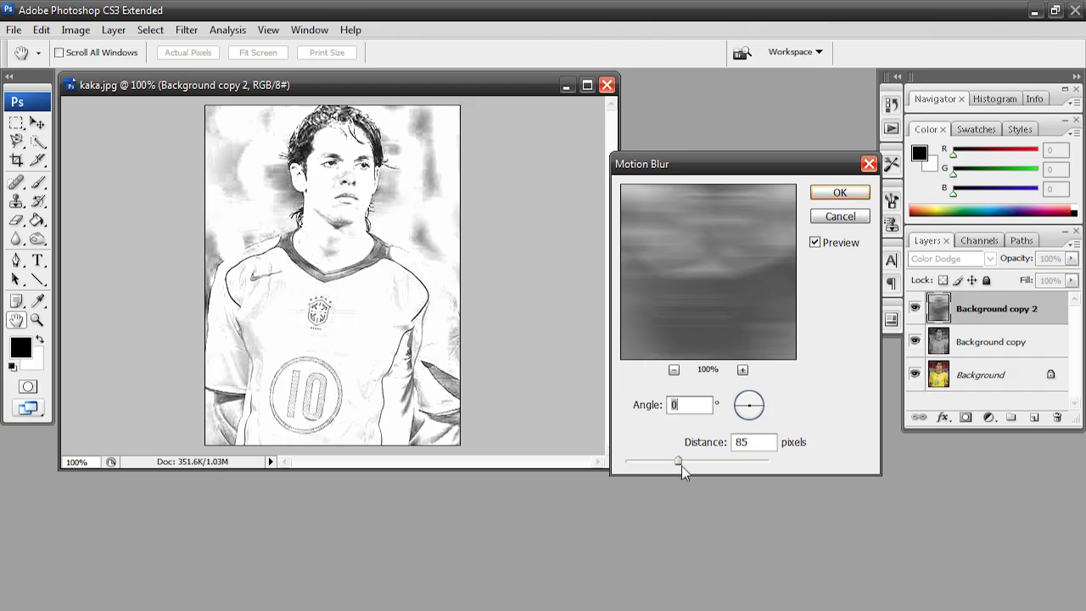
pyautogui.moveTo(660, 462)
pyautogui.mouseDown()
pyautogui.moveTo(753, 459)
pyautogui.moveTo(647, 462)
pyautogui.moveTo(667, 463)
pyautogui.mouseUp()
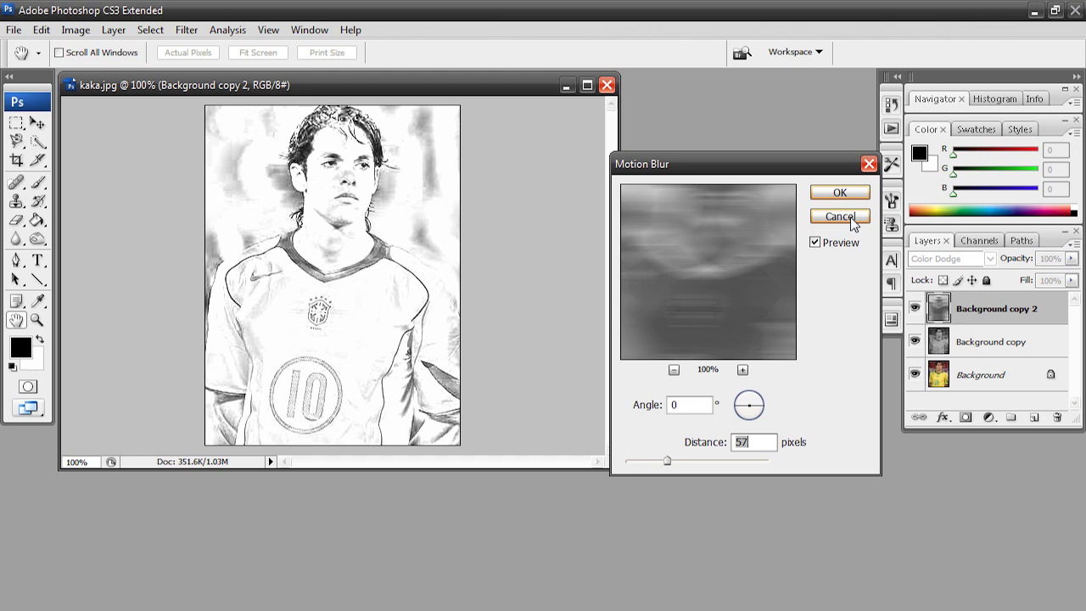
pyautogui.click(839, 216)
pyautogui.click(187, 29)
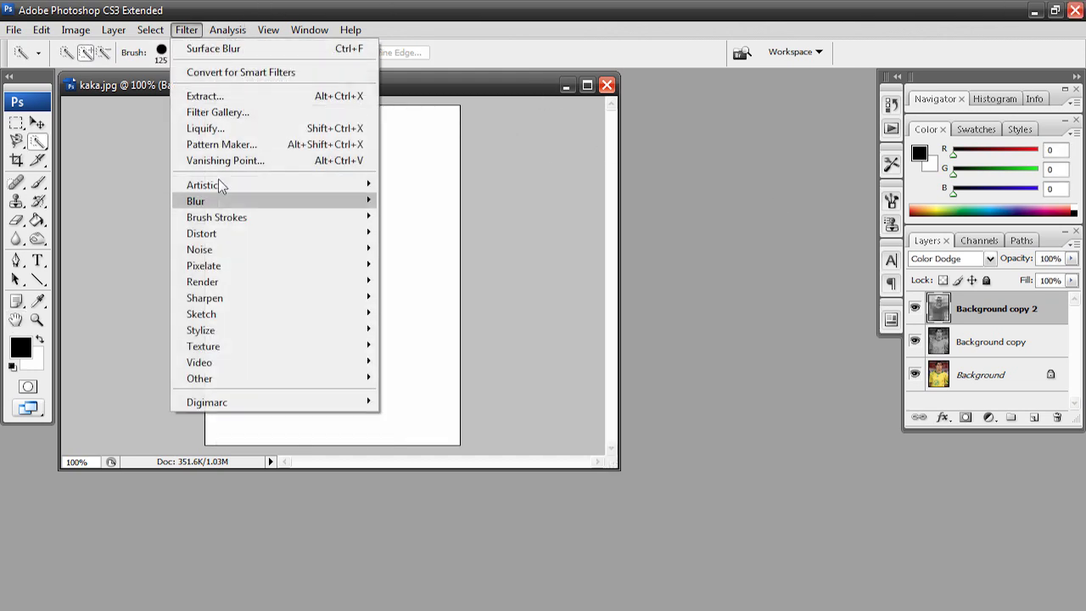
# Apply a Surface Blur with radius 28 pixels and threshold 180 levels to Background copy 2.
pyautogui.moveTo(214, 201)
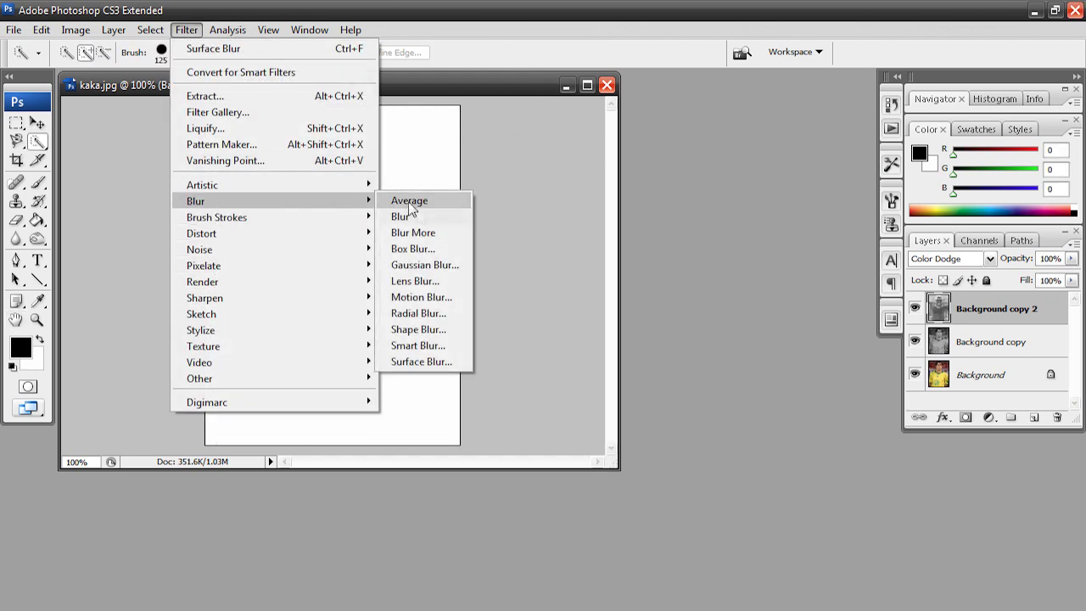
pyautogui.click(422, 362)
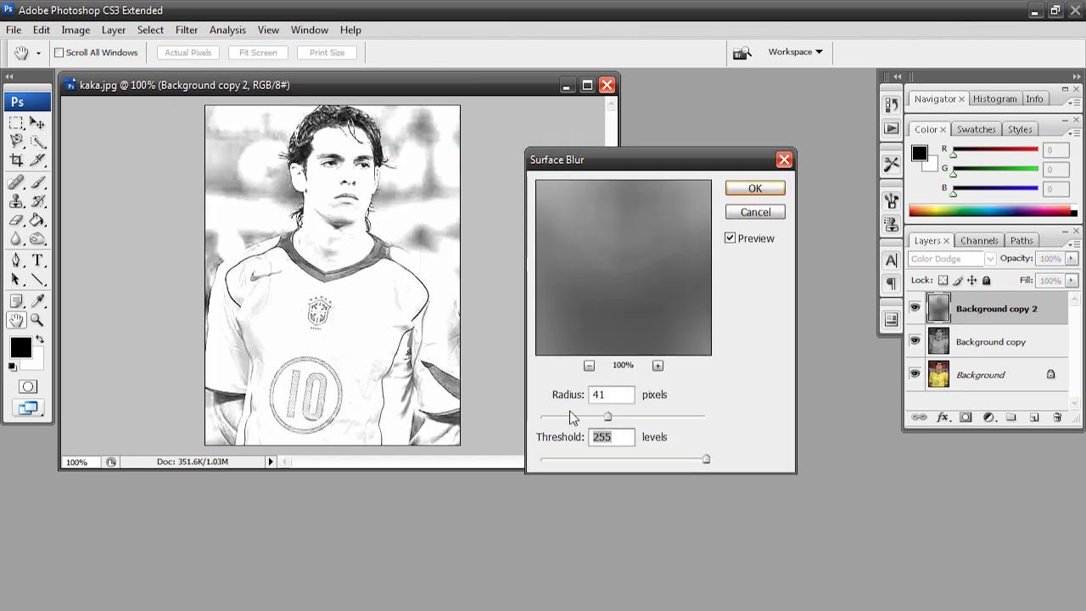
pyautogui.moveTo(606, 417)
pyautogui.mouseDown()
pyautogui.moveTo(668, 420)
pyautogui.moveTo(577, 422)
pyautogui.moveTo(586, 419)
pyautogui.mouseUp()
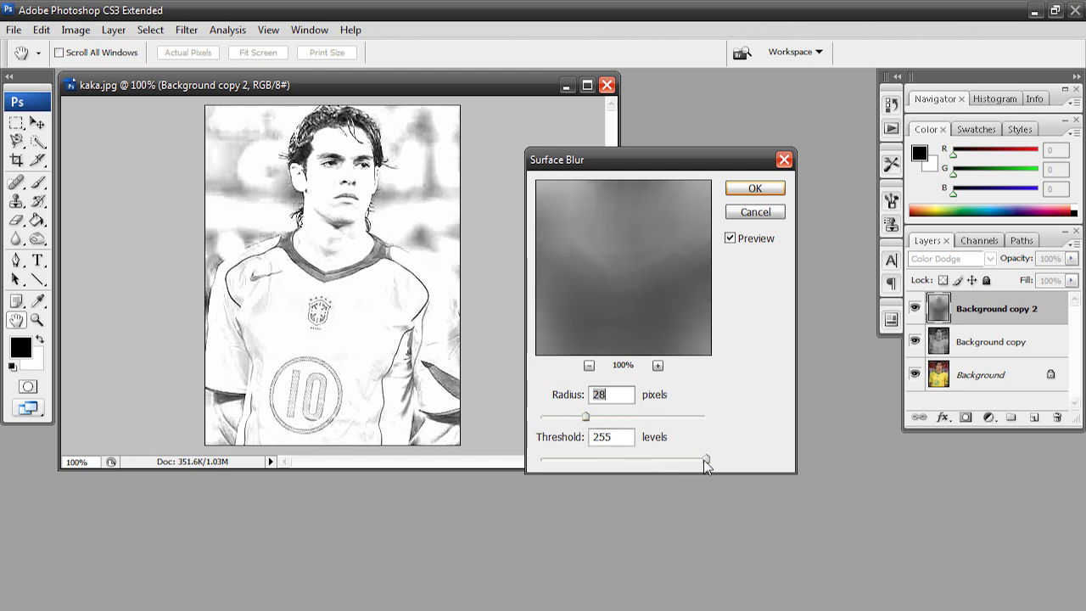
pyautogui.moveTo(703, 460); pyautogui.dragTo(657, 457)
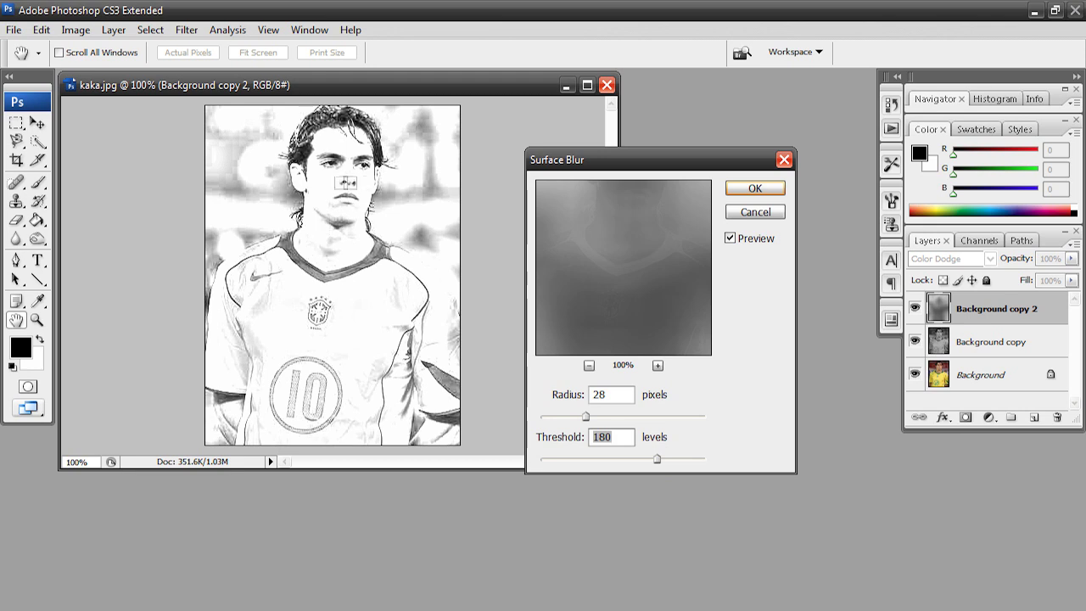
pyautogui.click(761, 188)
pyautogui.press('w')
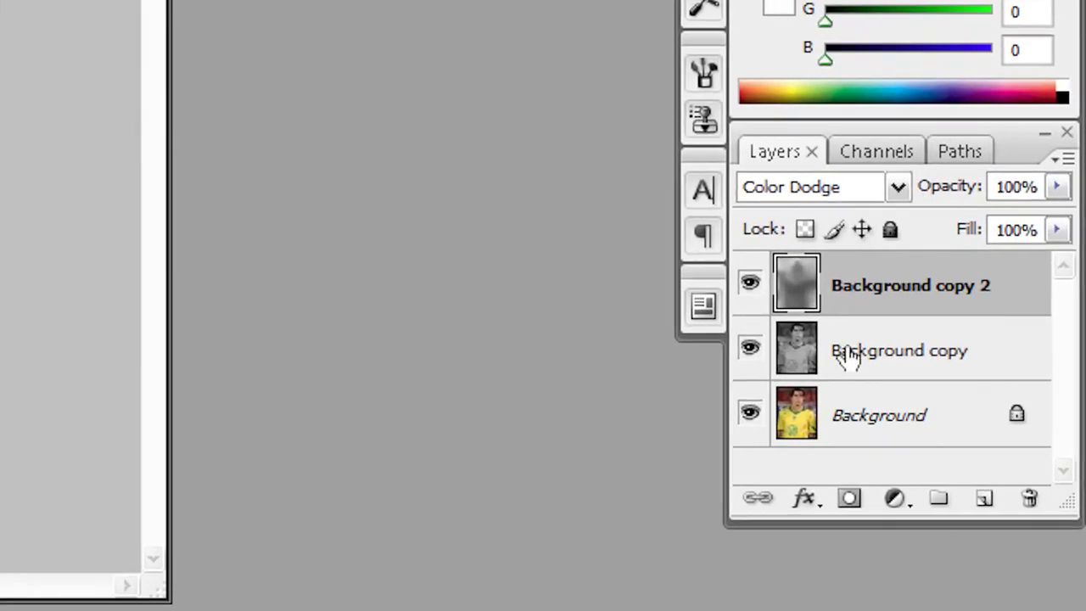
# Check the Background and Background copy 2 layers, then select Background copy.
pyautogui.click(965, 342)
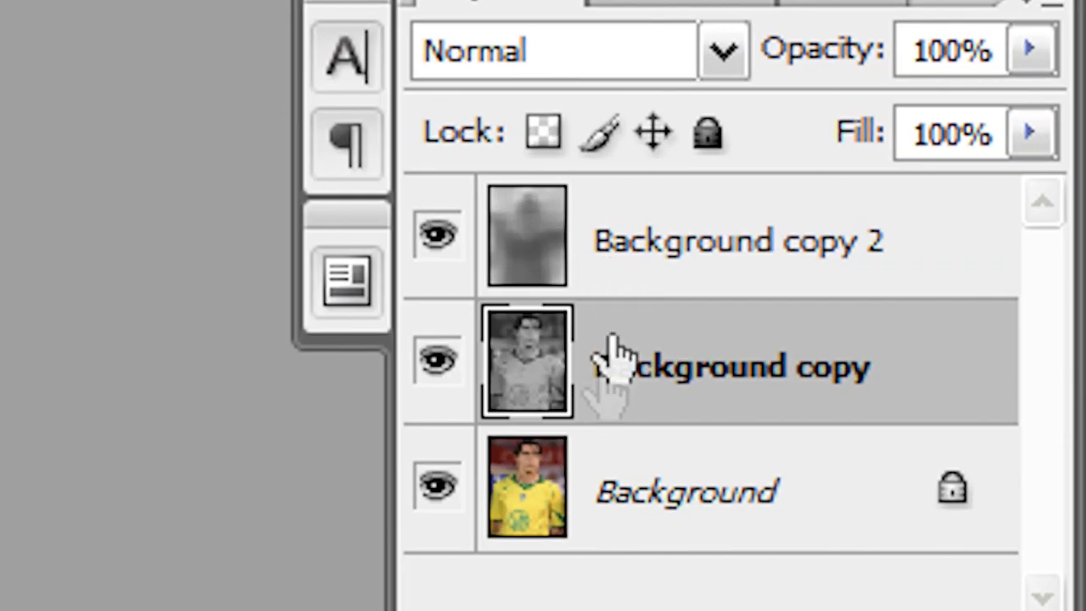
pyautogui.click(647, 509)
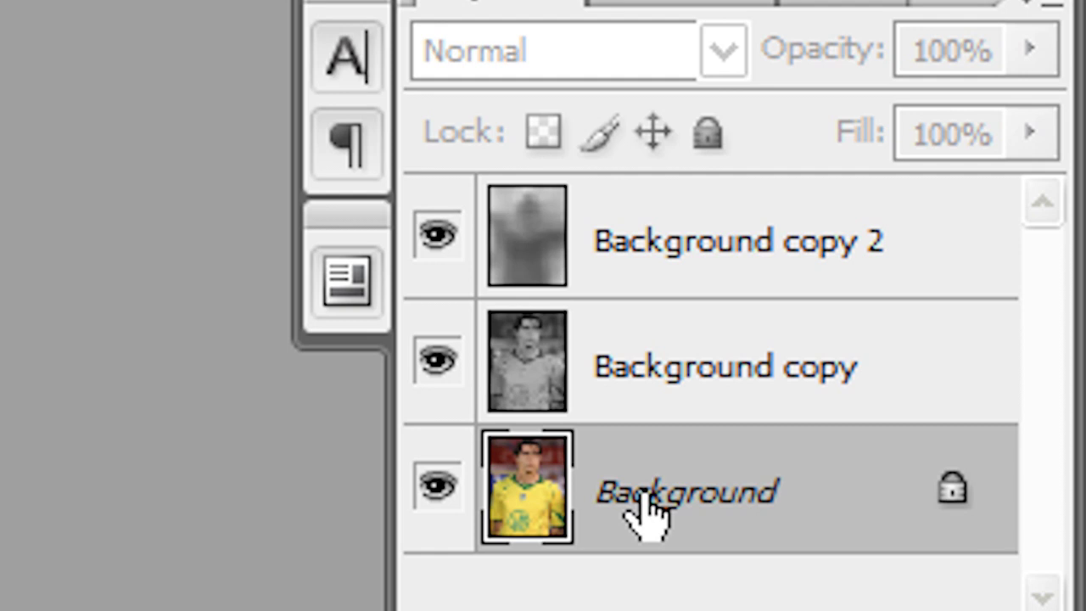
pyautogui.click(611, 379)
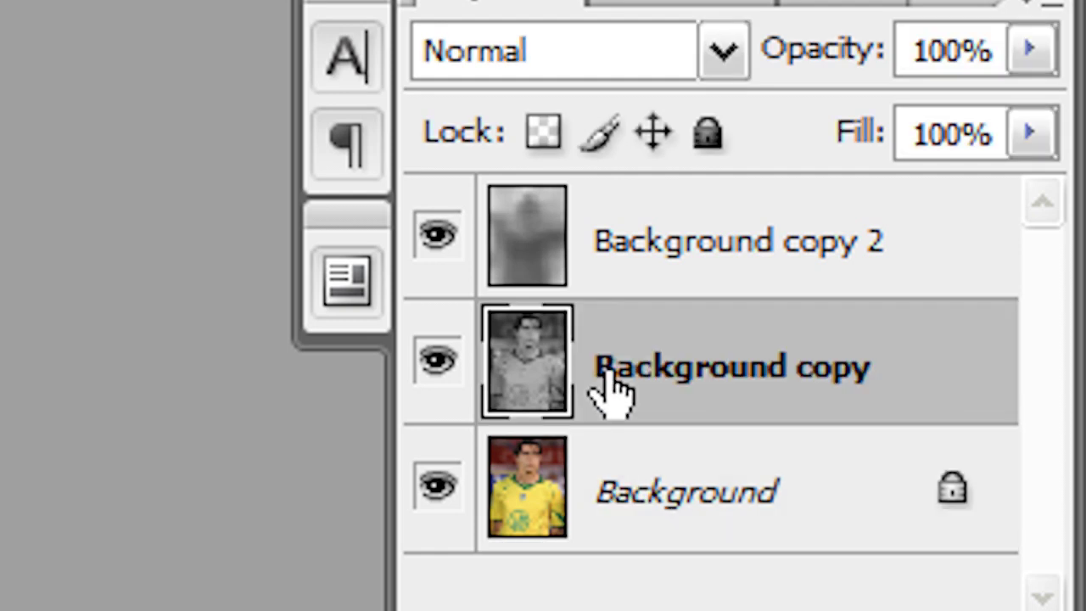
pyautogui.click(705, 253)
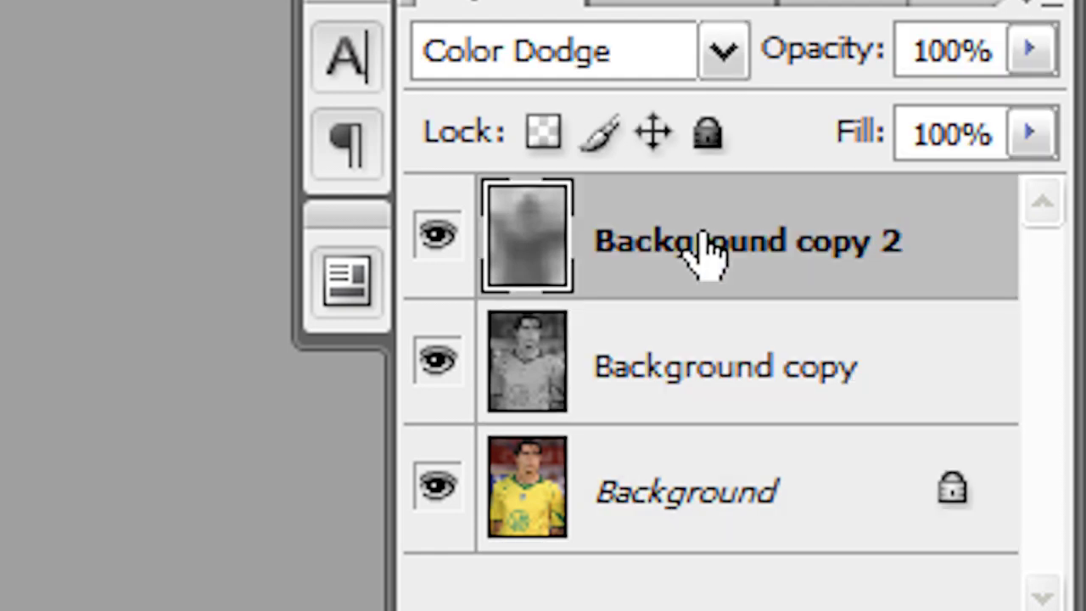
pyautogui.click(683, 369)
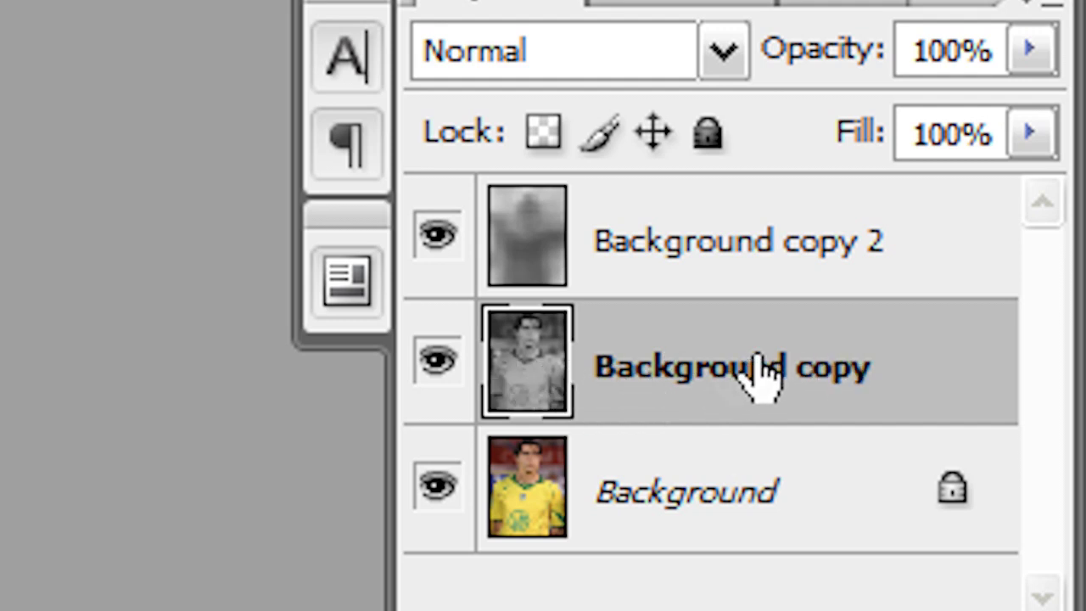
# Toggle Background copy's visibility to compare sketch and colour, leaving it hidden.
pyautogui.click(438, 361)
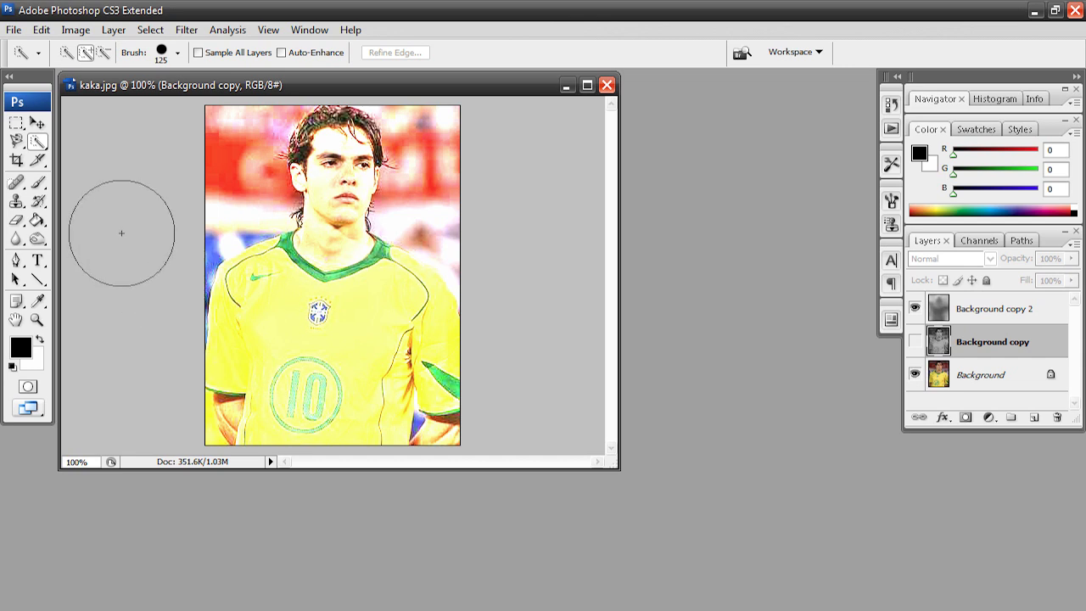
pyautogui.click(914, 342)
pyautogui.click(914, 342)
pyautogui.click(914, 342)
pyautogui.click(914, 343)
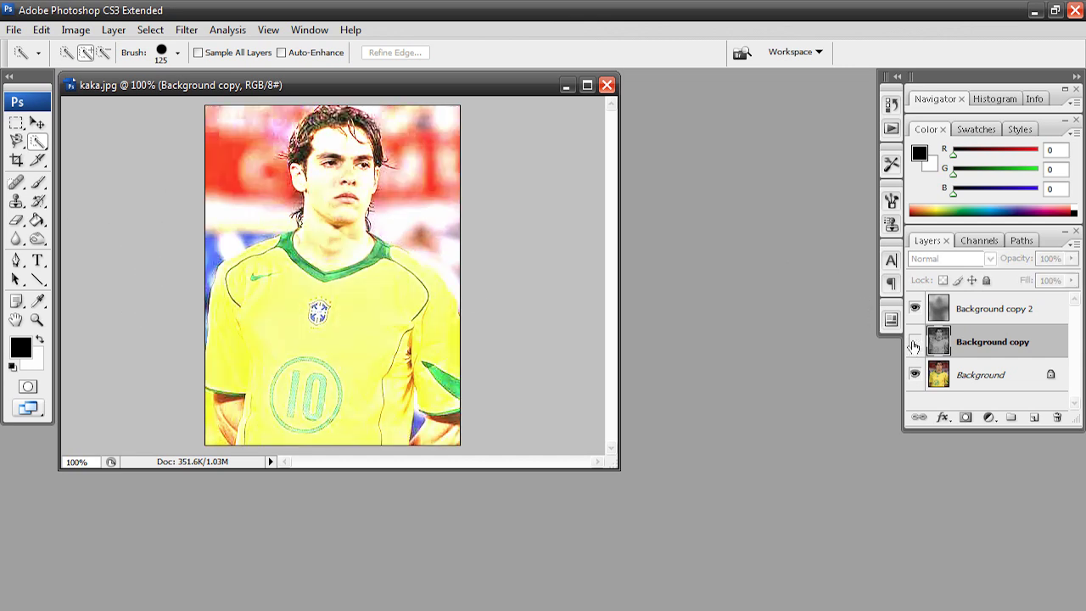
pyautogui.click(916, 342)
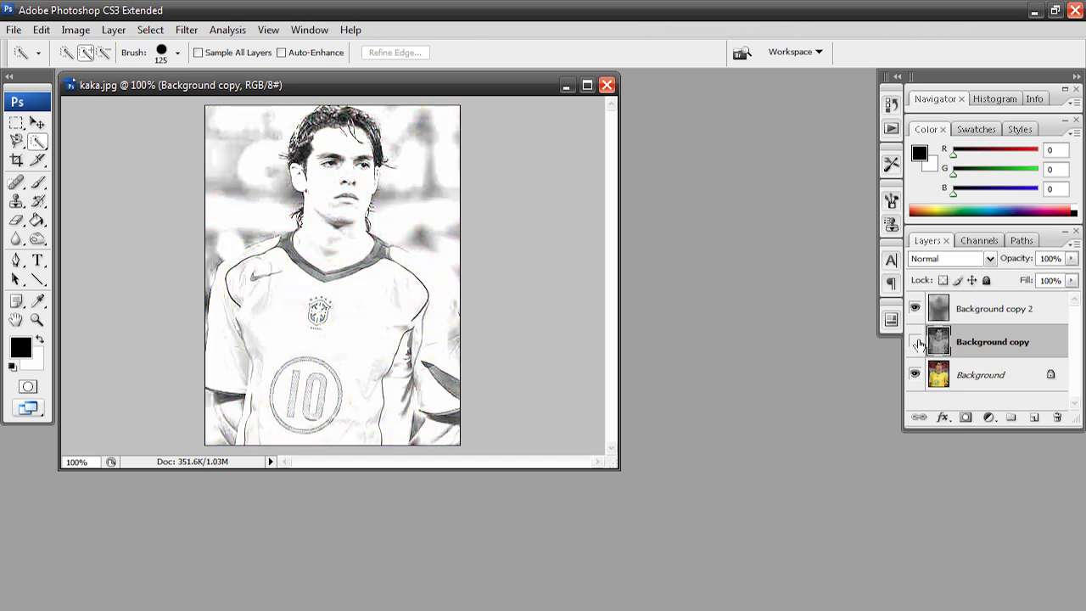
pyautogui.click(915, 342)
pyautogui.click(916, 342)
pyautogui.click(916, 342)
pyautogui.click(917, 342)
pyautogui.click(917, 342)
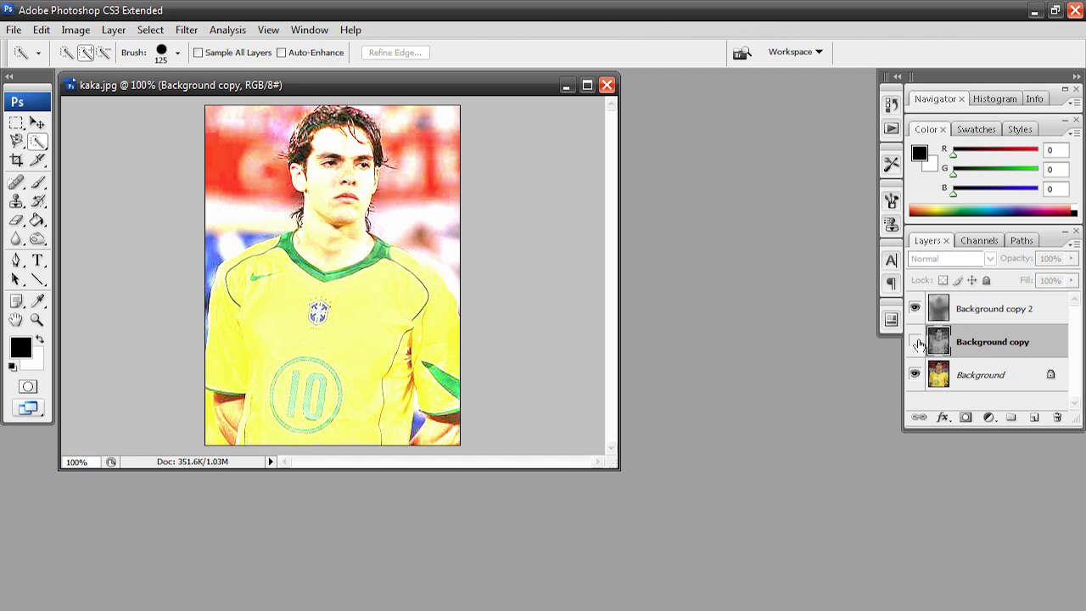